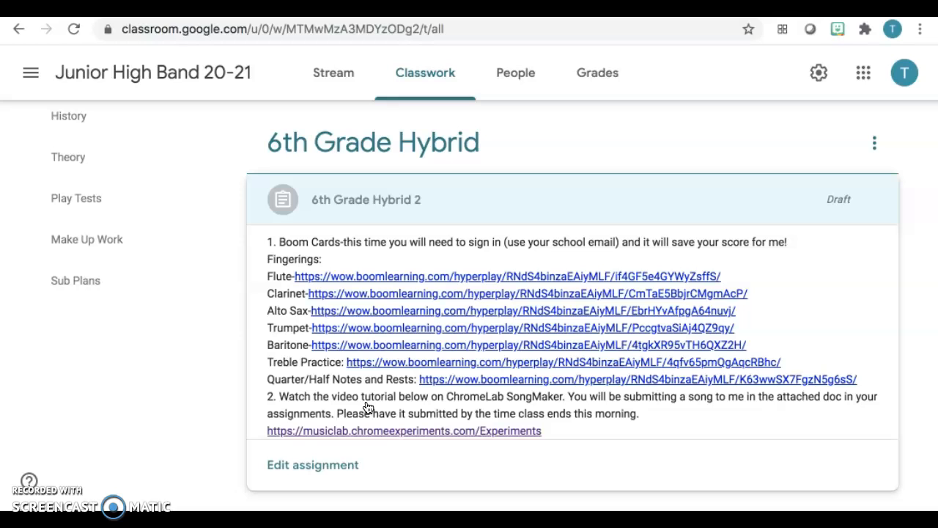
Review the 6th Grade Hybrid 2 assignment, follow its Chrome Music Lab Experiments link, and launch the Song Maker experiment.
{"action": "scroll", "coordinate": [367, 407], "scroll_direction": "down", "scroll_amount": 2}
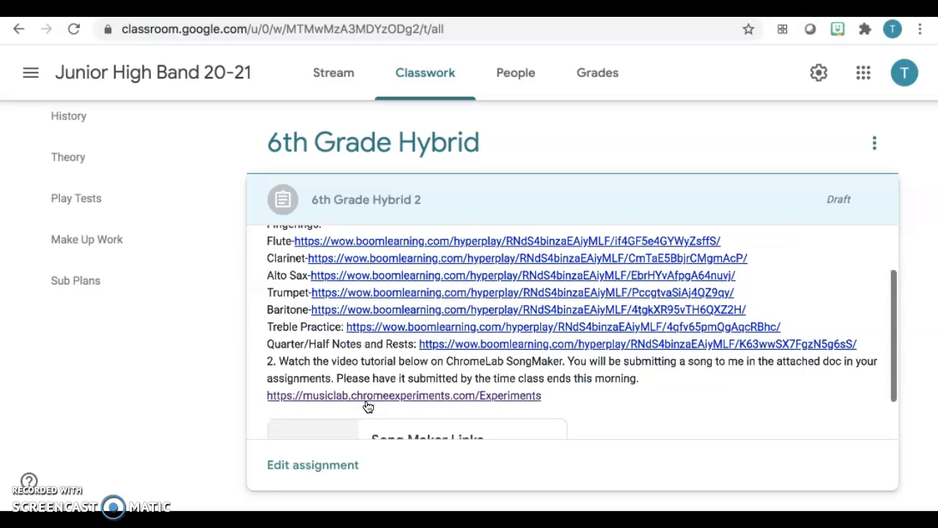
{"action": "scroll", "coordinate": [368, 408], "scroll_direction": "down", "scroll_amount": 1}
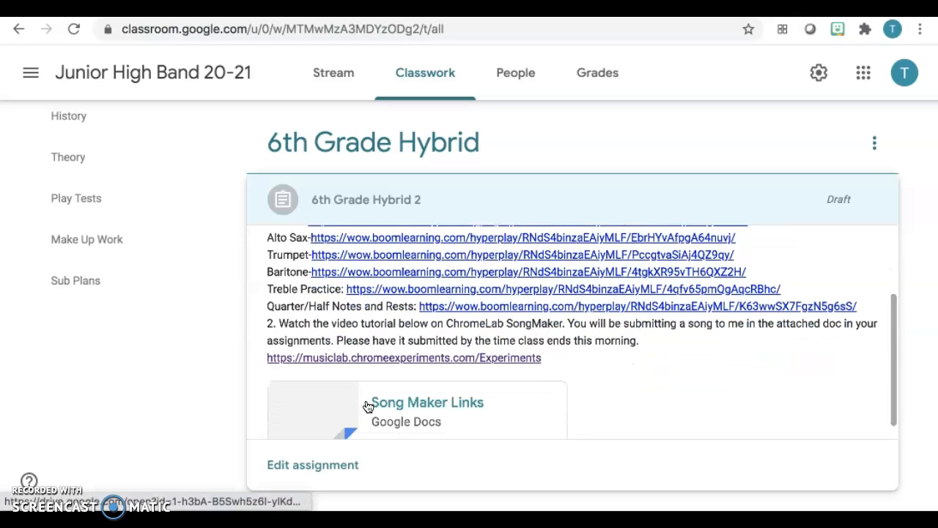
{"action": "scroll", "coordinate": [368, 408], "scroll_direction": "up", "scroll_amount": 2}
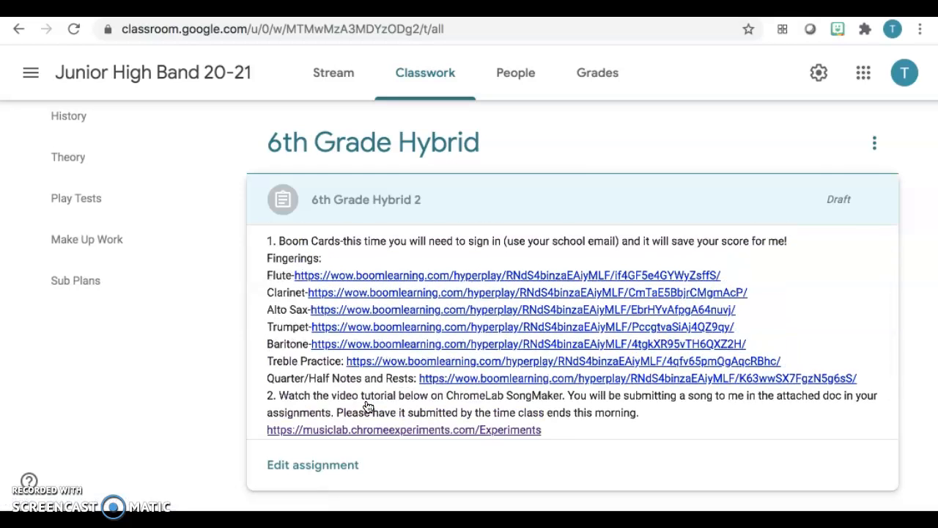
{"action": "scroll", "coordinate": [368, 407], "scroll_direction": "down", "scroll_amount": 1}
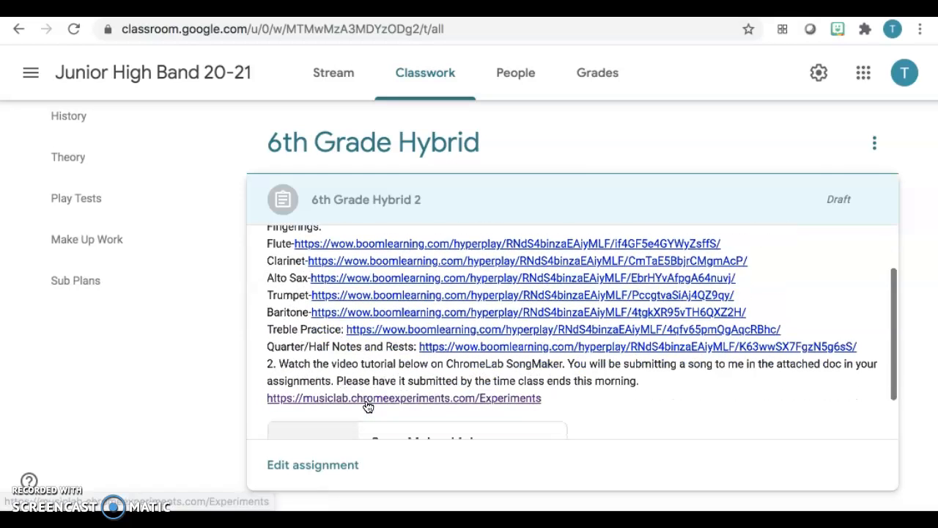
{"action": "scroll", "coordinate": [367, 405], "scroll_direction": "down", "scroll_amount": 1}
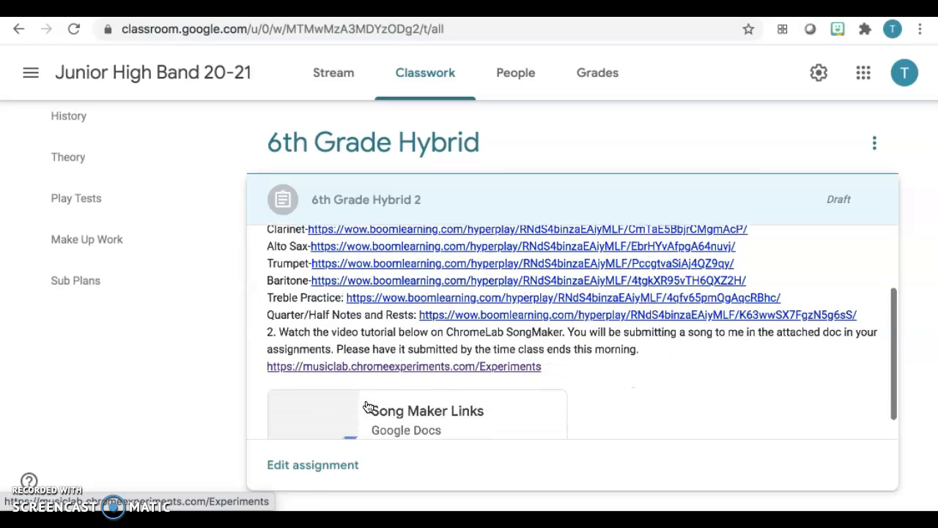
{"action": "left_click", "coordinate": [353, 334]}
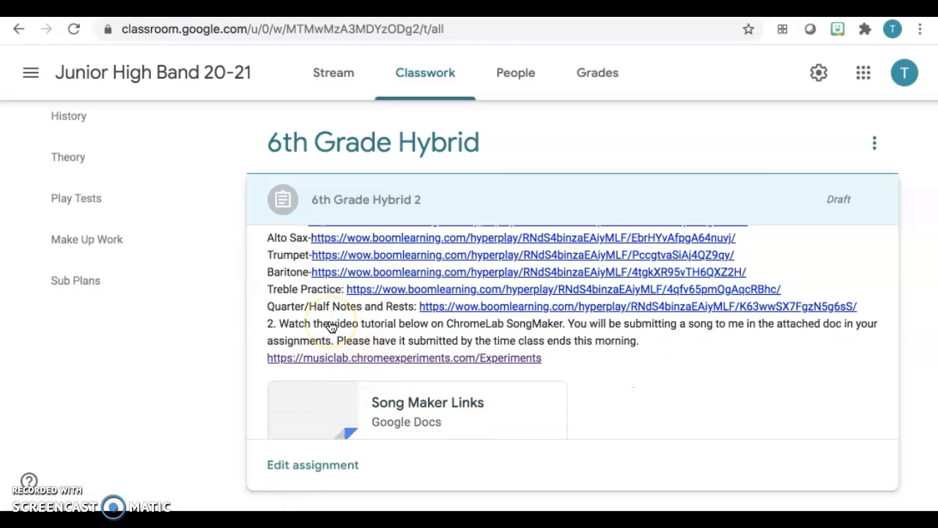
{"action": "left_click", "coordinate": [375, 359]}
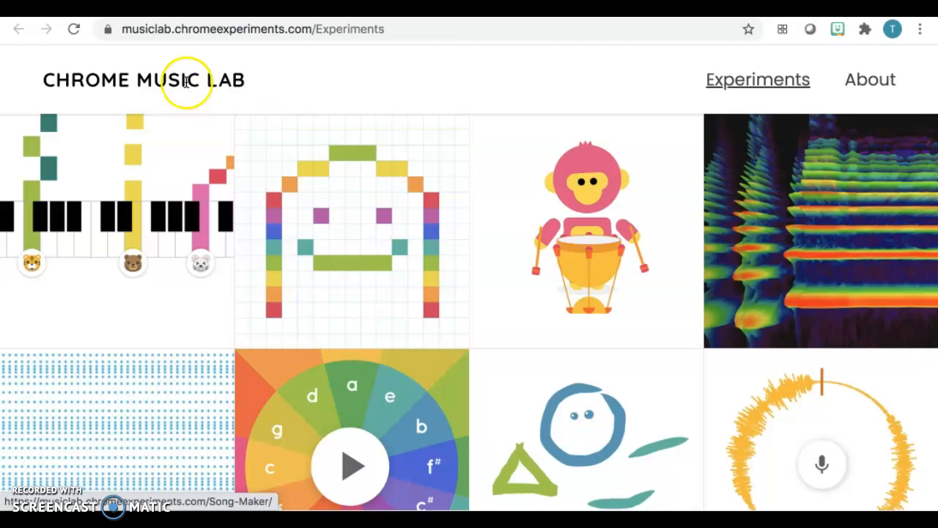
{"action": "mouse_move", "coordinate": [325, 168]}
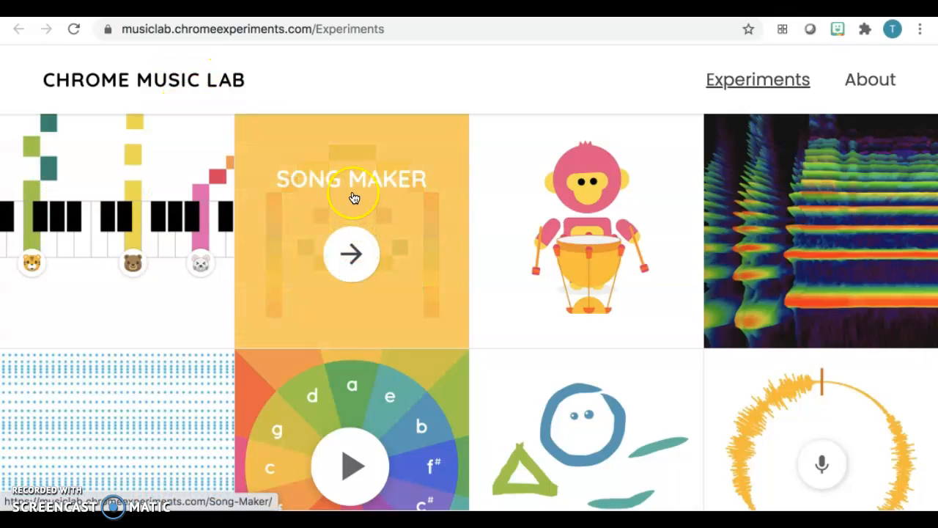
{"action": "left_click", "coordinate": [350, 251]}
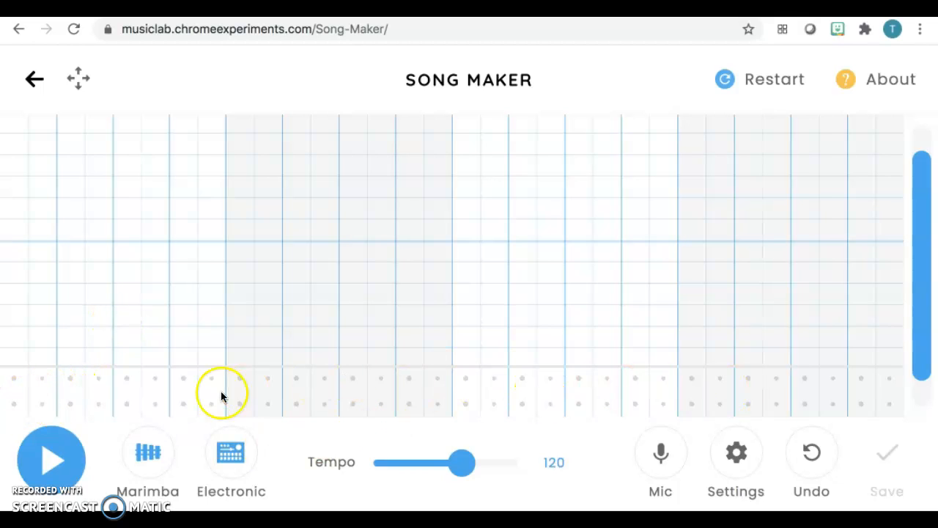
Place five circle beats in the lower percussion row, on every other column from the first through the ninth.
{"action": "left_click", "coordinate": [12, 403]}
{"action": "left_click", "coordinate": [67, 404]}
{"action": "left_click", "coordinate": [124, 404]}
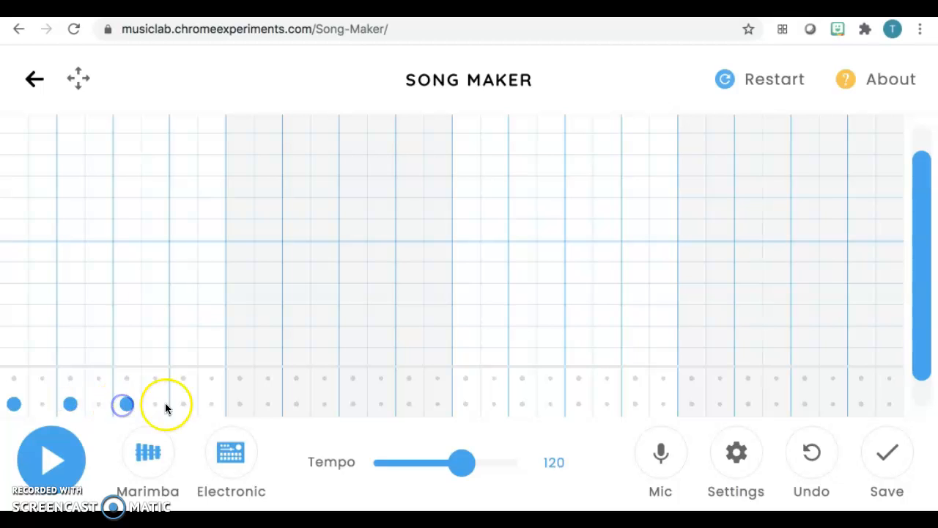
{"action": "left_click", "coordinate": [238, 404]}
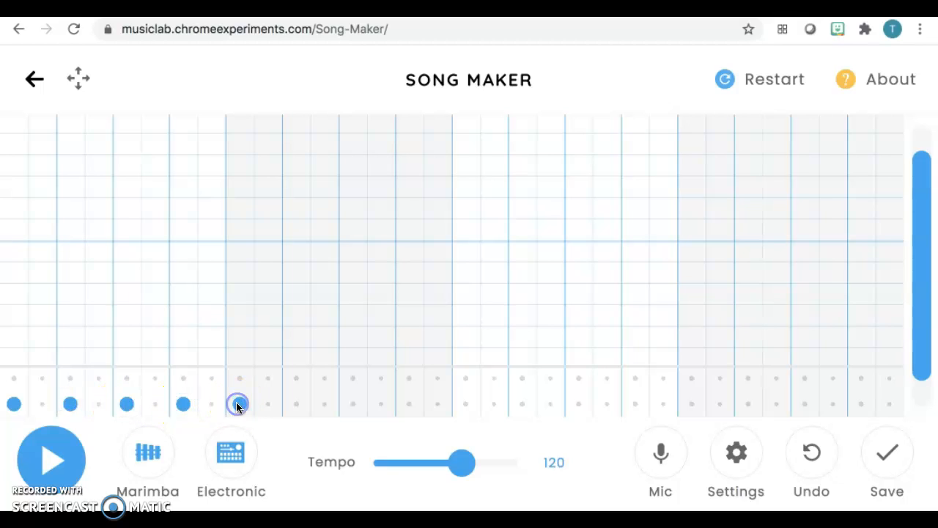
Place five triangle beats in the upper percussion row, on the even columns from the second through the tenth.
{"action": "left_click", "coordinate": [38, 379]}
{"action": "left_click", "coordinate": [99, 379]}
{"action": "left_click", "coordinate": [155, 378]}
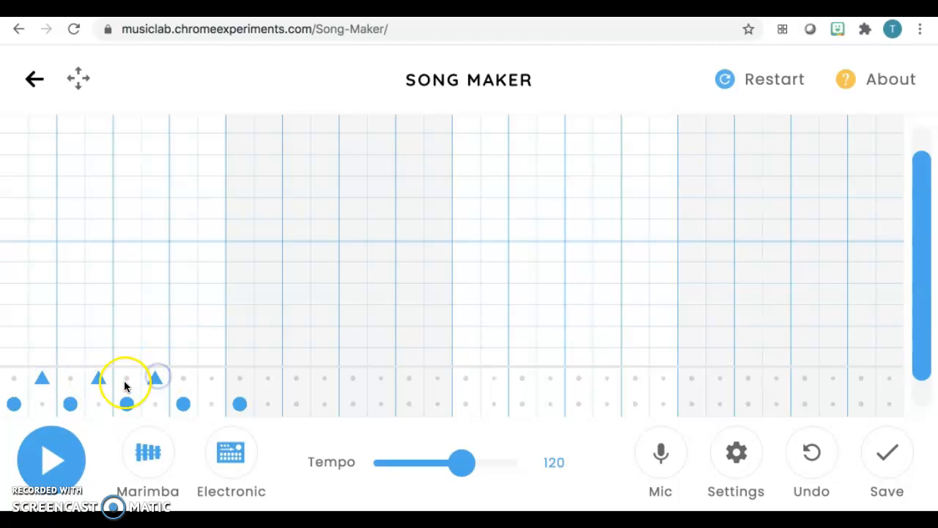
{"action": "left_click", "coordinate": [209, 378]}
{"action": "left_click", "coordinate": [265, 378]}
Extend the percussion with circles on columns 11, 12, 15 and 16 and triangles on columns 13 and 17.
{"action": "left_click", "coordinate": [297, 404]}
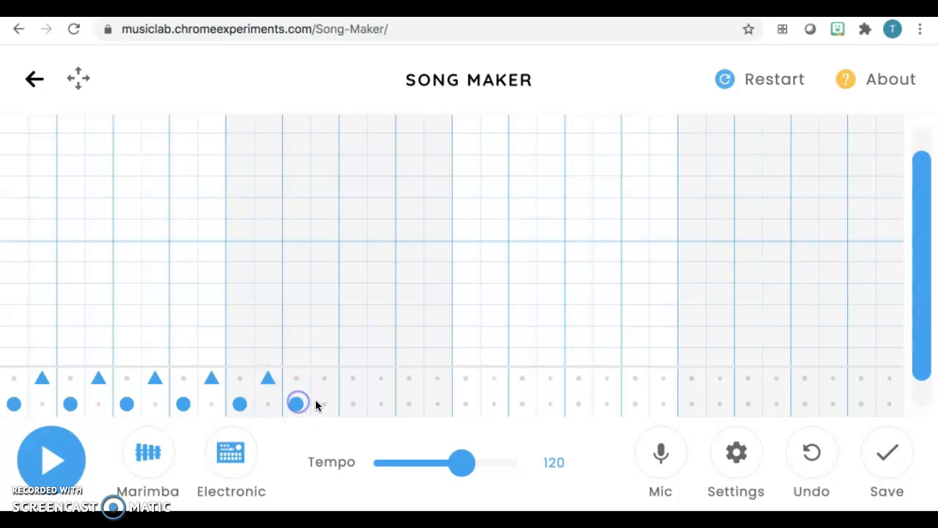
{"action": "left_click", "coordinate": [322, 403]}
{"action": "left_click", "coordinate": [353, 378]}
{"action": "left_click", "coordinate": [407, 403]}
{"action": "left_click", "coordinate": [436, 403]}
{"action": "left_click", "coordinate": [467, 379]}
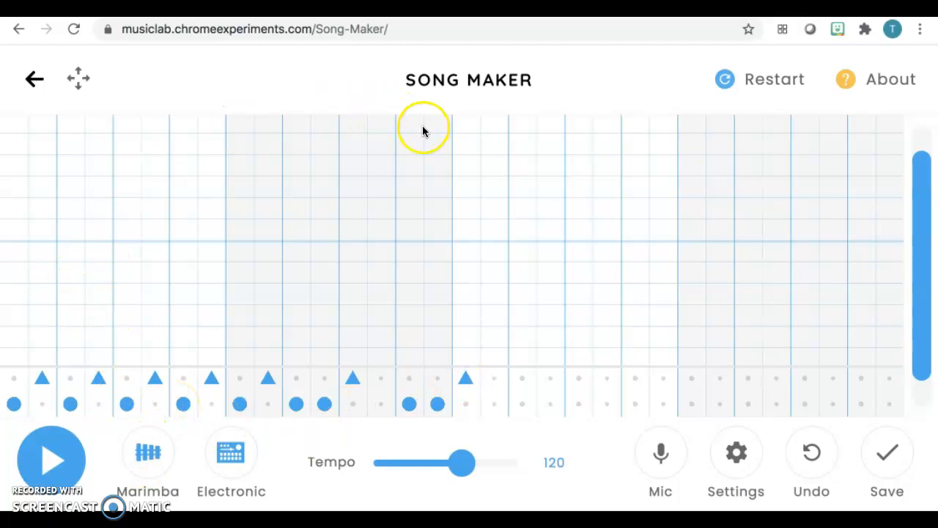
Place six ascending melody notes, one per column from the second through the seventh, starting on the lower light green row and ending on orange.
{"action": "left_click", "coordinate": [39, 313]}
{"action": "left_click", "coordinate": [66, 295]}
{"action": "left_click", "coordinate": [98, 272]}
{"action": "left_click", "coordinate": [127, 249]}
{"action": "left_click", "coordinate": [156, 228]}
{"action": "left_click", "coordinate": [183, 210]}
Try extending the ascending melody with three more notes and a freehand run of notes, and undo both additions.
{"action": "left_click", "coordinate": [206, 188]}
{"action": "left_click", "coordinate": [232, 172]}
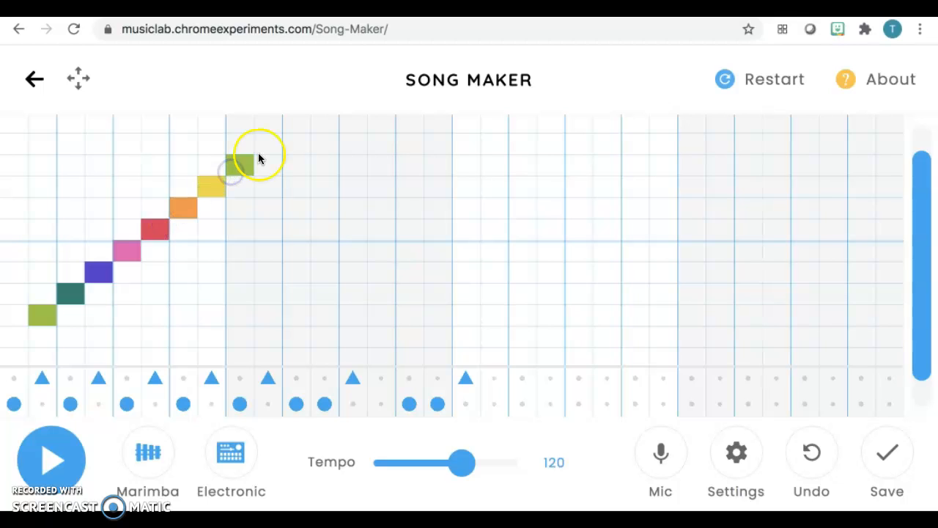
{"action": "left_click", "coordinate": [260, 152]}
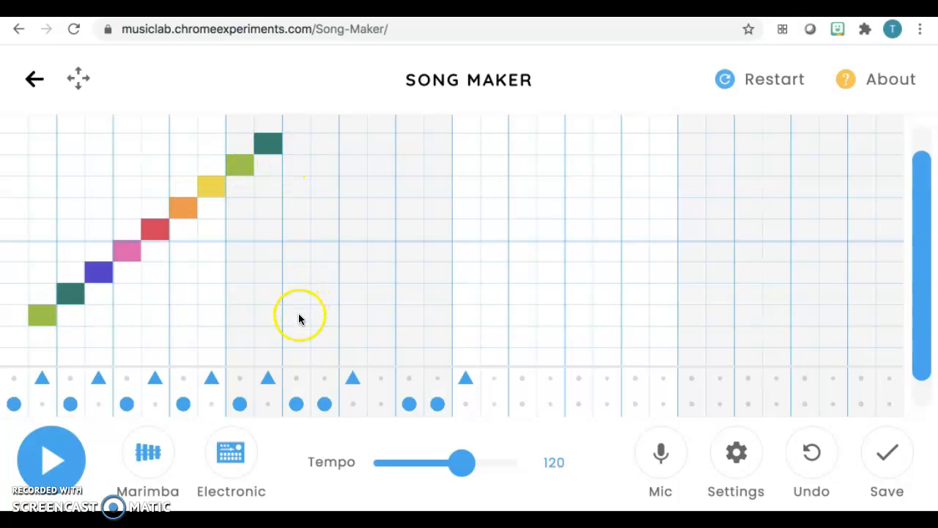
{"action": "mouse_move", "coordinate": [299, 319]}
{"action": "left_mouse_down"}
{"action": "mouse_move", "coordinate": [306, 289]}
{"action": "mouse_move", "coordinate": [463, 197]}
{"action": "mouse_move", "coordinate": [425, 312]}
{"action": "mouse_move", "coordinate": [518, 233]}
{"action": "mouse_move", "coordinate": [647, 293]}
{"action": "mouse_move", "coordinate": [696, 210]}
{"action": "left_mouse_up"}
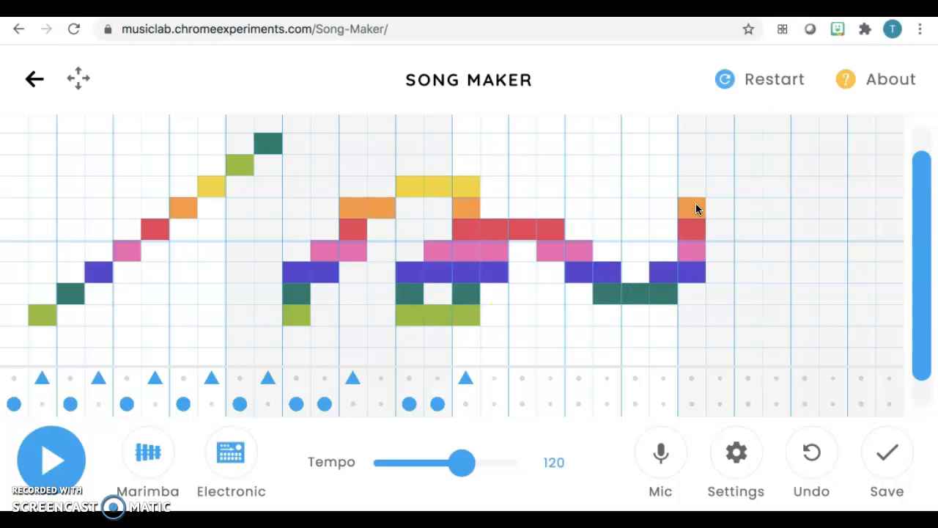
{"action": "left_click", "coordinate": [811, 449]}
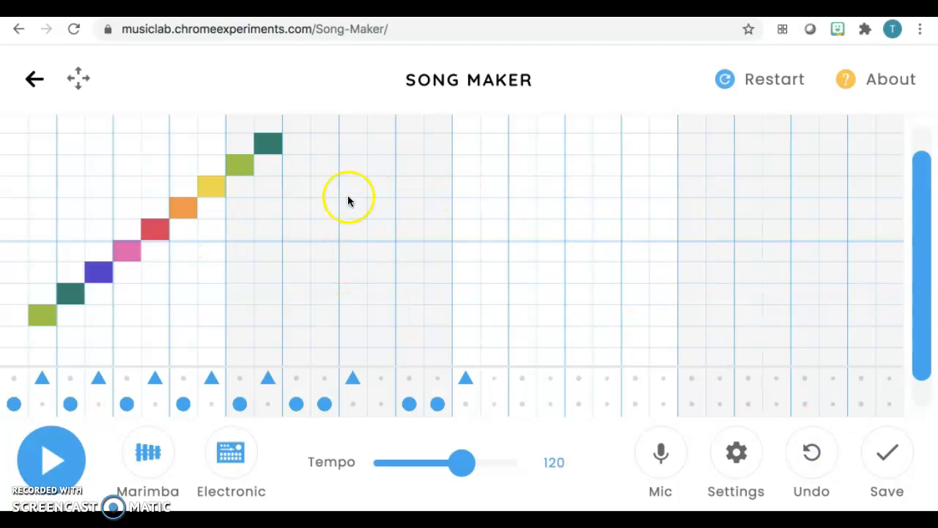
{"action": "left_click", "coordinate": [809, 450]}
{"action": "left_click", "coordinate": [809, 450]}
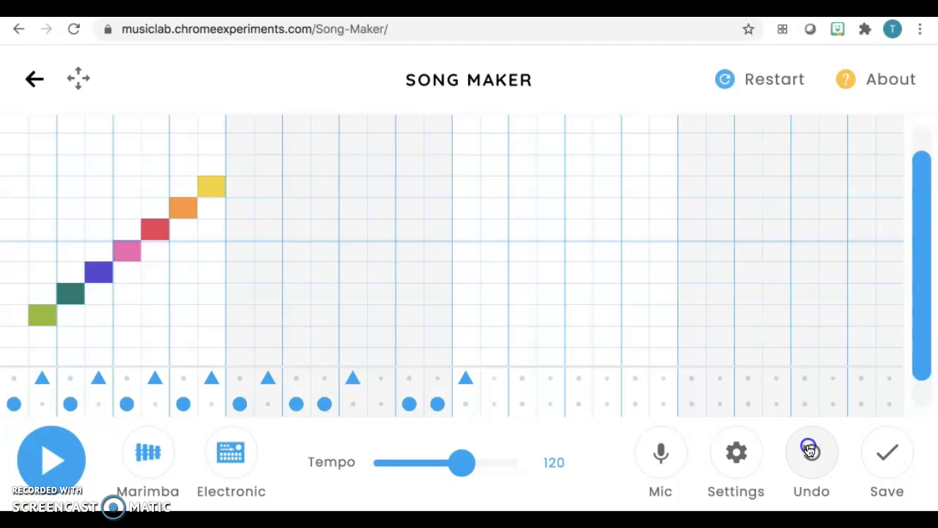
{"action": "left_click", "coordinate": [809, 450]}
Add lower light green notes on columns 9, 11 and 13, a teal note on 14, and purple notes on 15 through 17.
{"action": "left_click", "coordinate": [247, 315]}
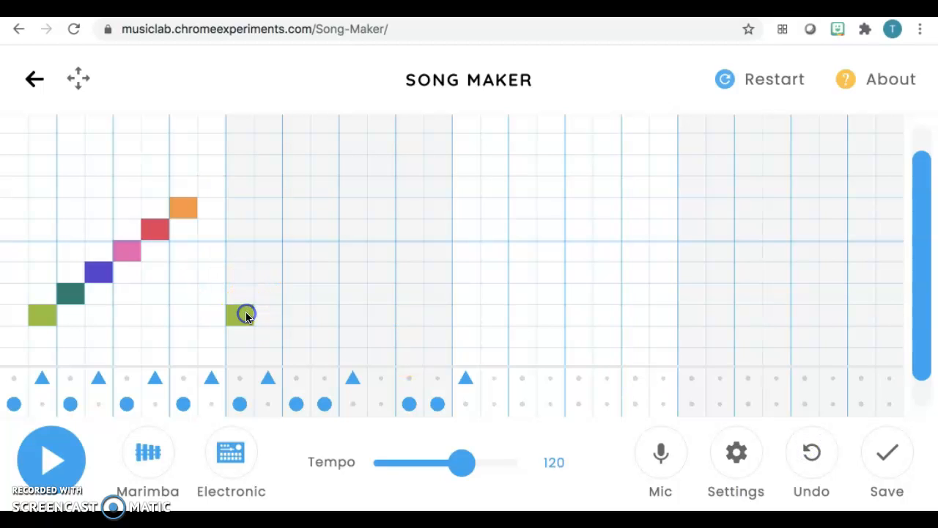
{"action": "left_click", "coordinate": [297, 314]}
{"action": "left_click", "coordinate": [353, 314]}
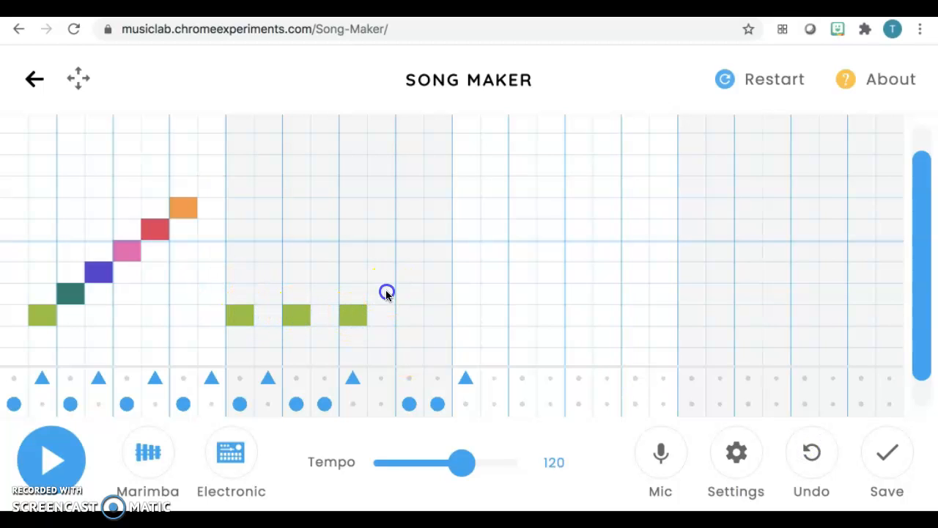
{"action": "left_click", "coordinate": [410, 272]}
{"action": "left_click", "coordinate": [438, 275]}
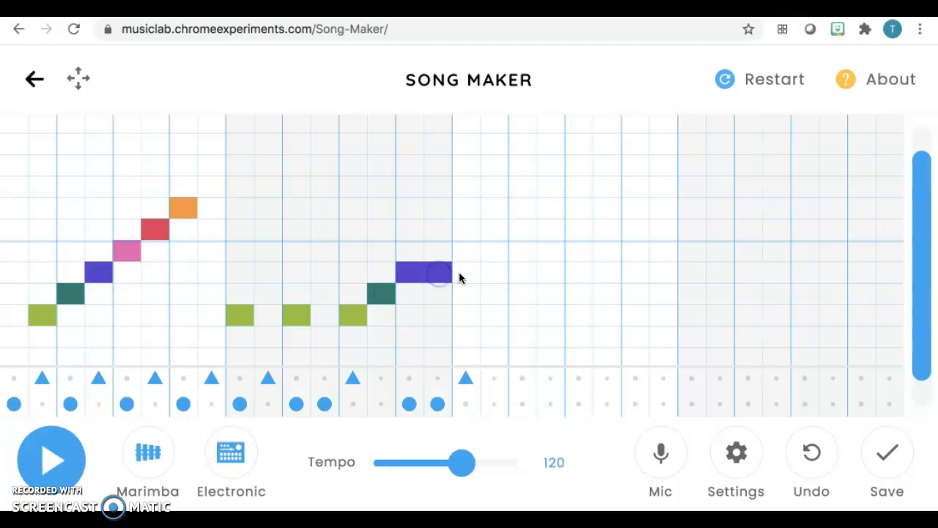
Add rising teal, purple, red, orange and yellow notes on columns 19, 20, 22, 23 and 24, and play the song briefly.
{"action": "left_click", "coordinate": [521, 294]}
{"action": "left_click", "coordinate": [550, 273]}
{"action": "left_click", "coordinate": [579, 251]}
{"action": "left_click", "coordinate": [588, 250]}
{"action": "left_click", "coordinate": [603, 228]}
{"action": "left_click", "coordinate": [627, 211]}
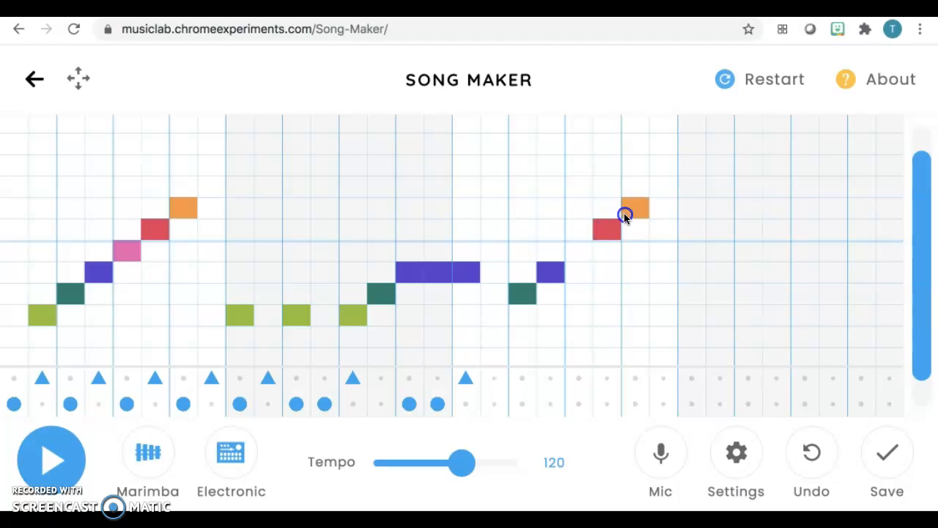
{"action": "left_click", "coordinate": [663, 189]}
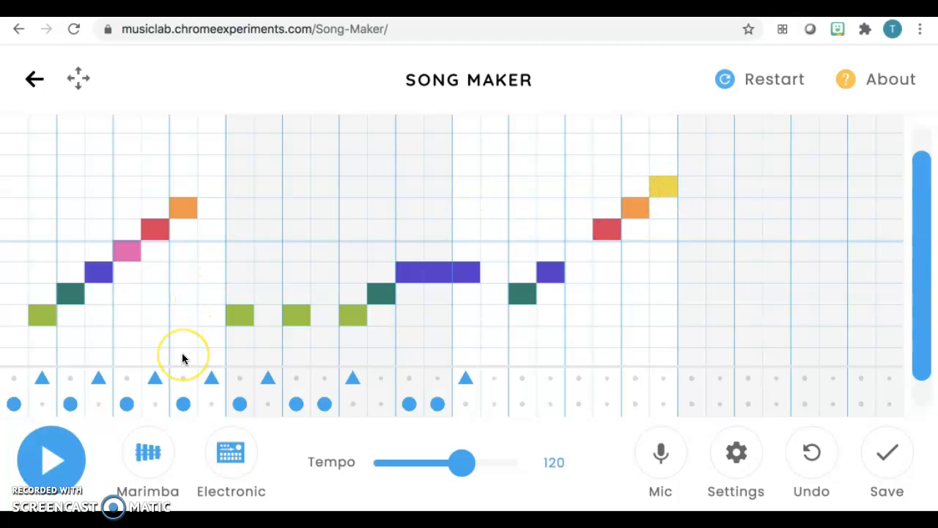
{"action": "left_click", "coordinate": [47, 467]}
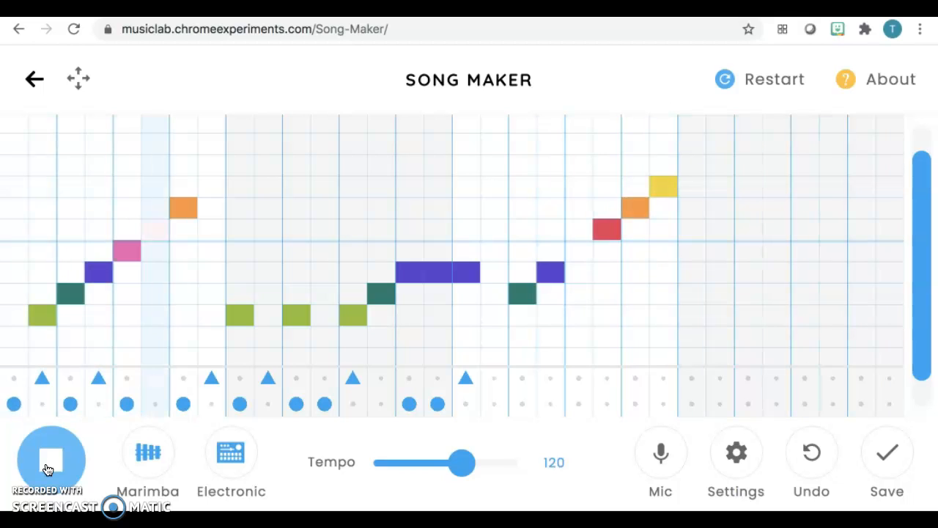
{"action": "left_click", "coordinate": [48, 469]}
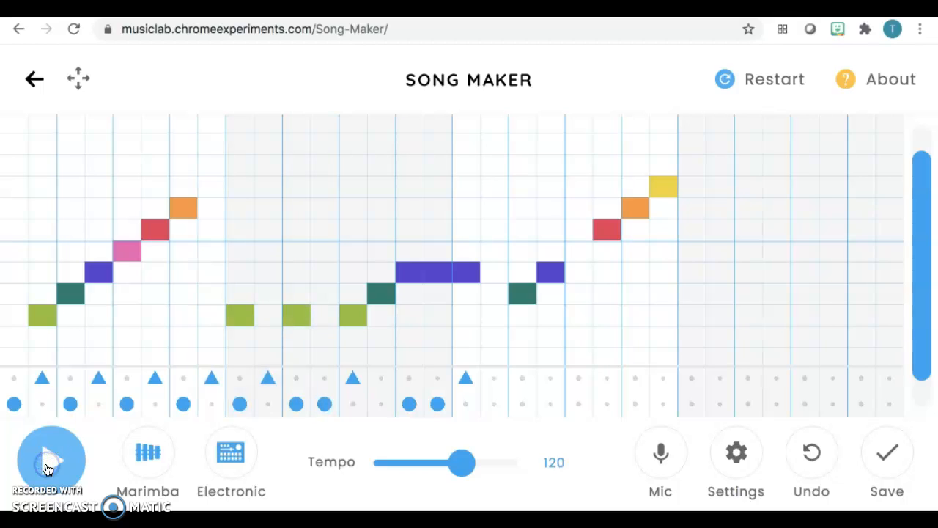
Remove column 6's red note, change column 7 to yellow, and add upper notes on column 8 (orange), 9 (pink), 11 (orange) and 13 (orange, teal).
{"action": "left_click", "coordinate": [156, 233]}
{"action": "left_click", "coordinate": [185, 194]}
{"action": "left_click", "coordinate": [209, 209]}
{"action": "left_click", "coordinate": [242, 256]}
{"action": "left_click", "coordinate": [297, 207]}
{"action": "left_click", "coordinate": [353, 208]}
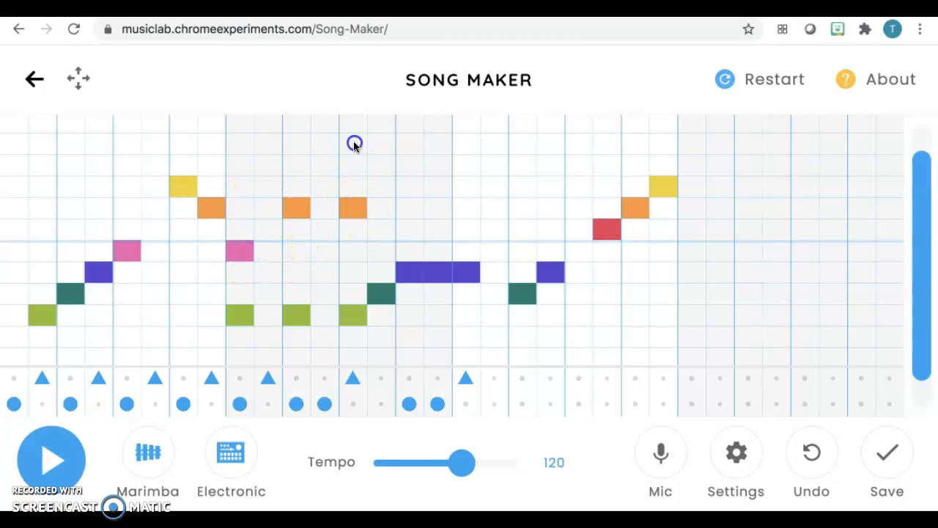
Play the song while switching the melody instrument through Piano, Strings and Woodwind to Synth, and stop playback.
{"action": "left_click", "coordinate": [143, 455]}
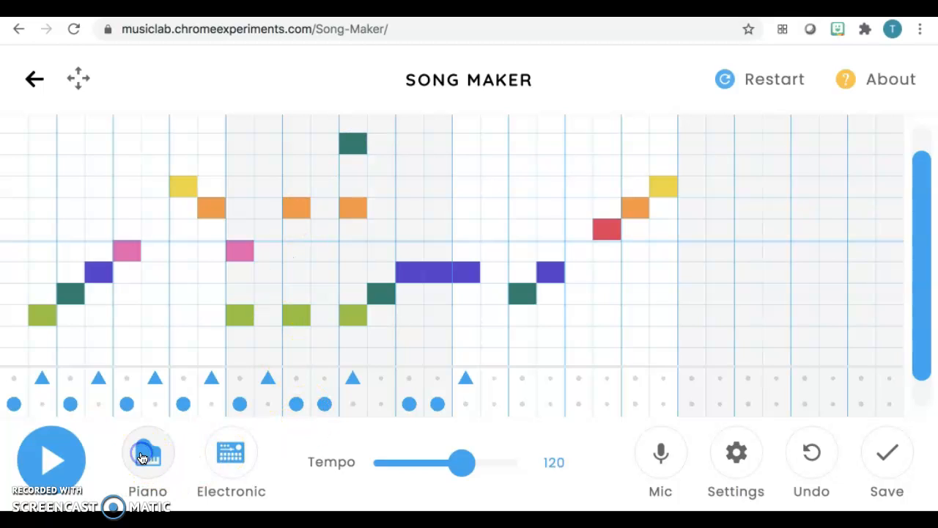
{"action": "left_click", "coordinate": [51, 459]}
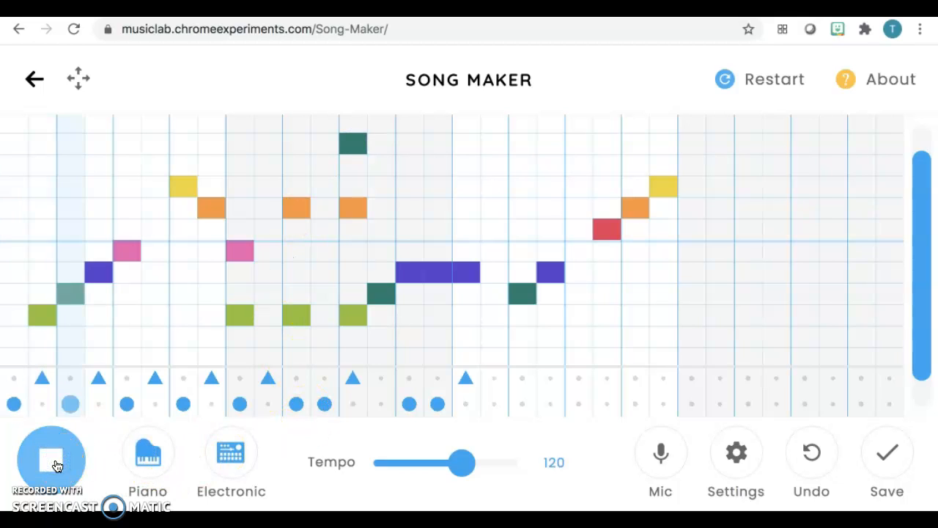
{"action": "left_click", "coordinate": [155, 458]}
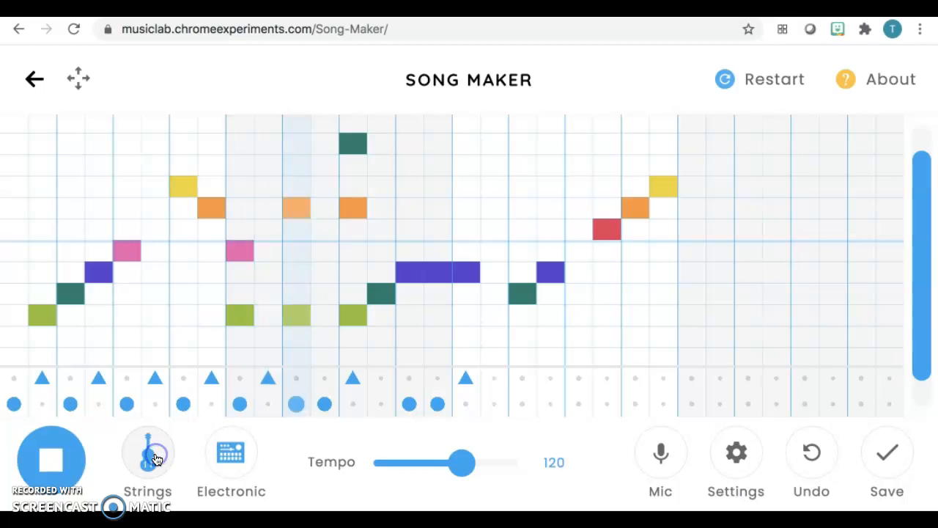
{"action": "left_click", "coordinate": [155, 459]}
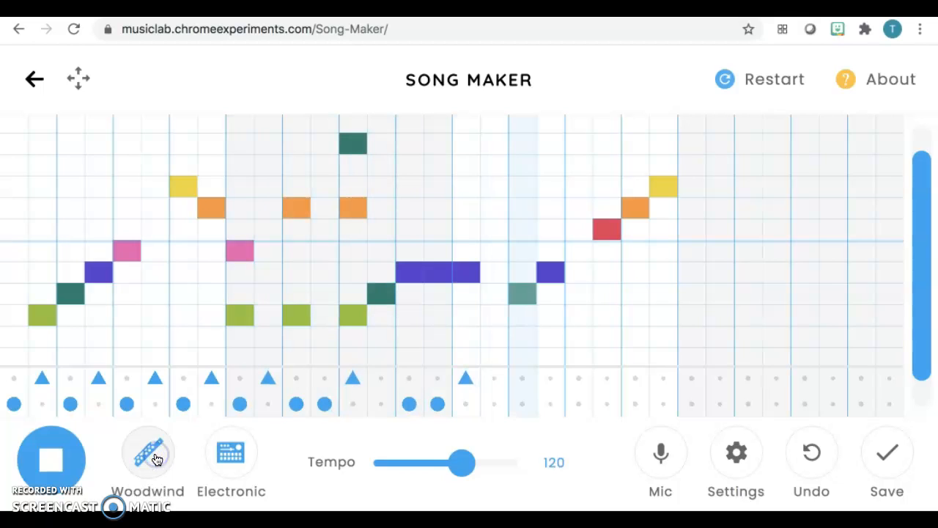
{"action": "left_click", "coordinate": [155, 458]}
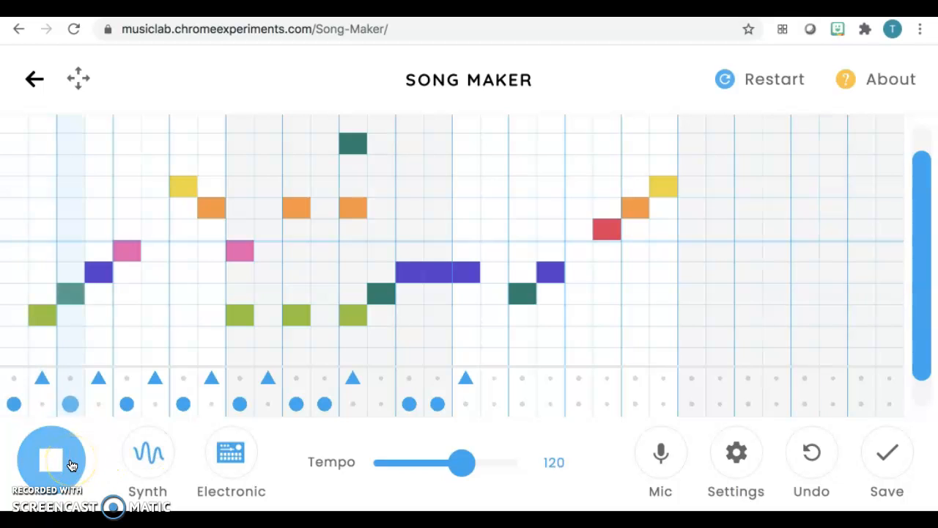
{"action": "left_click", "coordinate": [50, 458]}
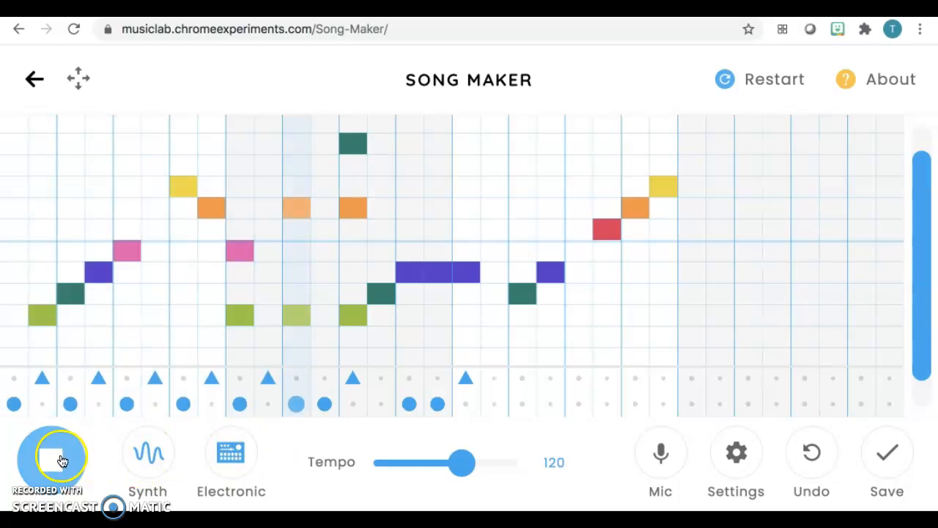
Switch the percussion sound from Electronic through Blocks to Kit.
{"action": "left_click", "coordinate": [227, 456]}
{"action": "left_click", "coordinate": [228, 455]}
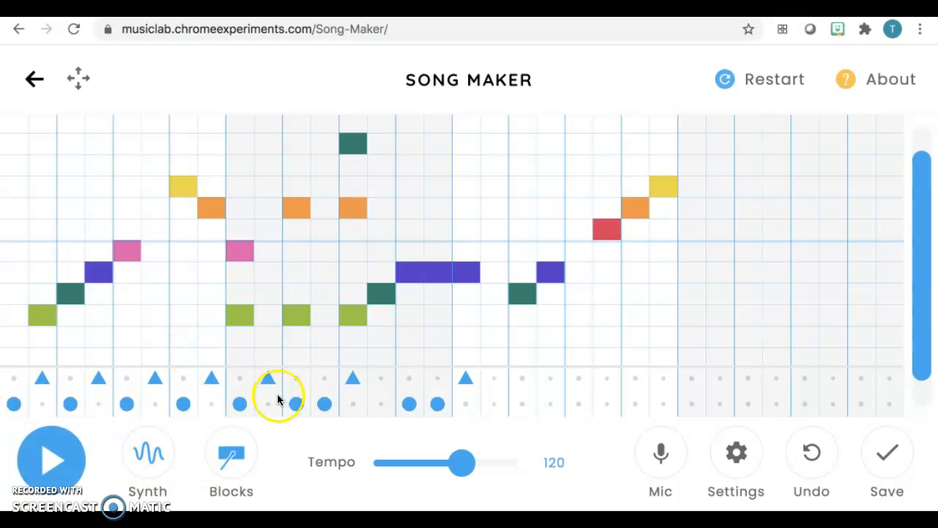
{"action": "left_click", "coordinate": [235, 456]}
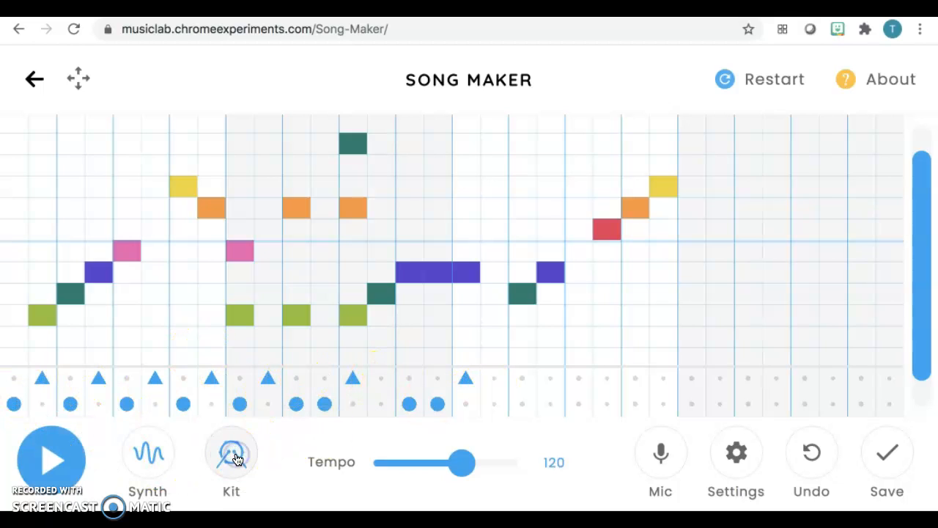
Change the percussion sound to Blocks and set the tempo to 91.
{"action": "left_click", "coordinate": [236, 459]}
{"action": "left_click", "coordinate": [236, 459]}
{"action": "left_click", "coordinate": [236, 459]}
{"action": "mouse_move", "coordinate": [457, 460]}
{"action": "left_mouse_down"}
{"action": "mouse_move", "coordinate": [405, 461]}
{"action": "mouse_move", "coordinate": [467, 461]}
{"action": "mouse_move", "coordinate": [439, 463]}
{"action": "left_mouse_up"}
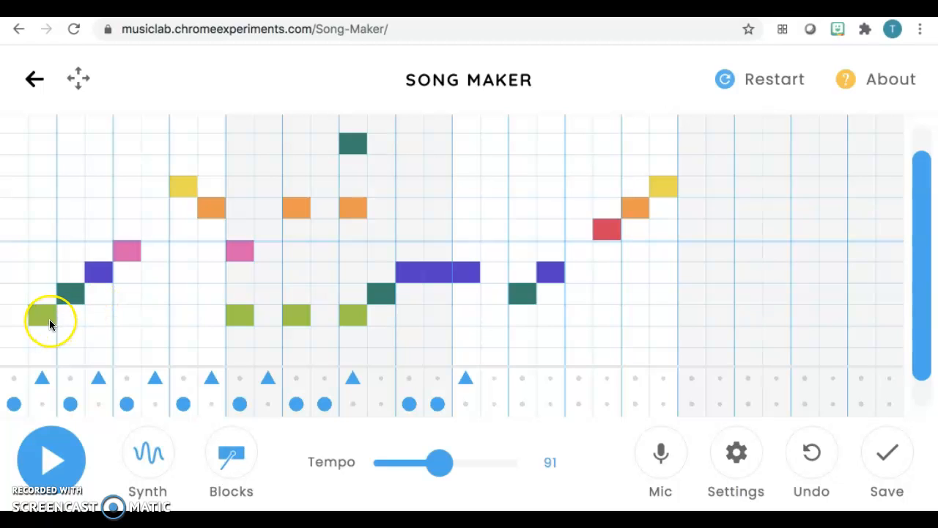
Draw a green row across columns 25 to 32, with a multicoloured triangle of notes above it peaking at the upper teal note on column 28.
{"action": "mouse_move", "coordinate": [692, 317]}
{"action": "left_mouse_down"}
{"action": "mouse_move", "coordinate": [787, 145]}
{"action": "mouse_move", "coordinate": [882, 304]}
{"action": "mouse_move", "coordinate": [731, 318]}
{"action": "left_mouse_up"}
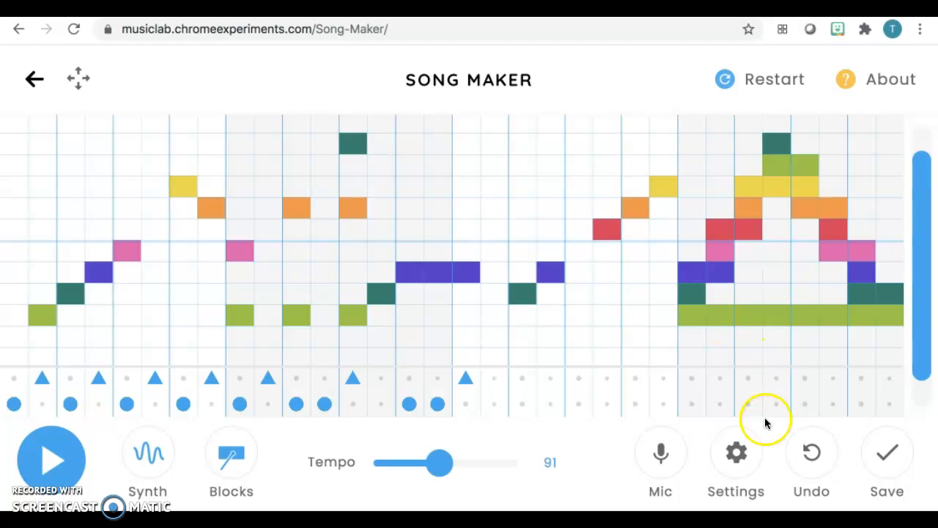
Save the song and copy its share link.
{"action": "left_click", "coordinate": [885, 458]}
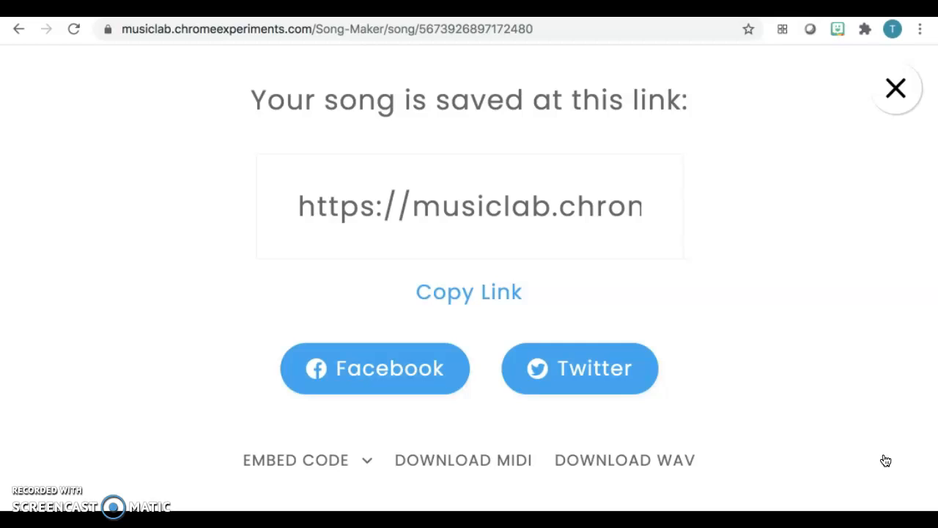
{"action": "left_click", "coordinate": [500, 301]}
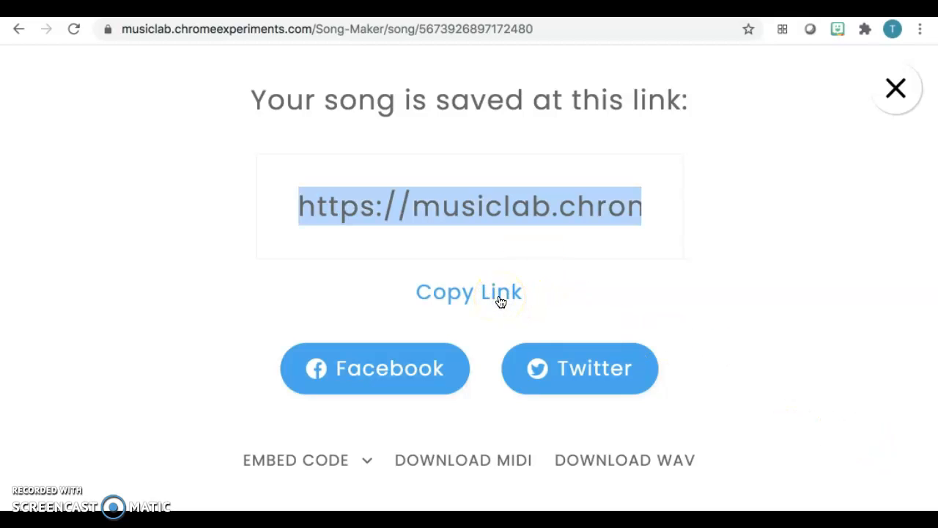
Open the Song Maker Links document from the Google Classroom assignment and paste the song link on a new line below the existing link.
{"action": "left_click", "coordinate": [293, 9]}
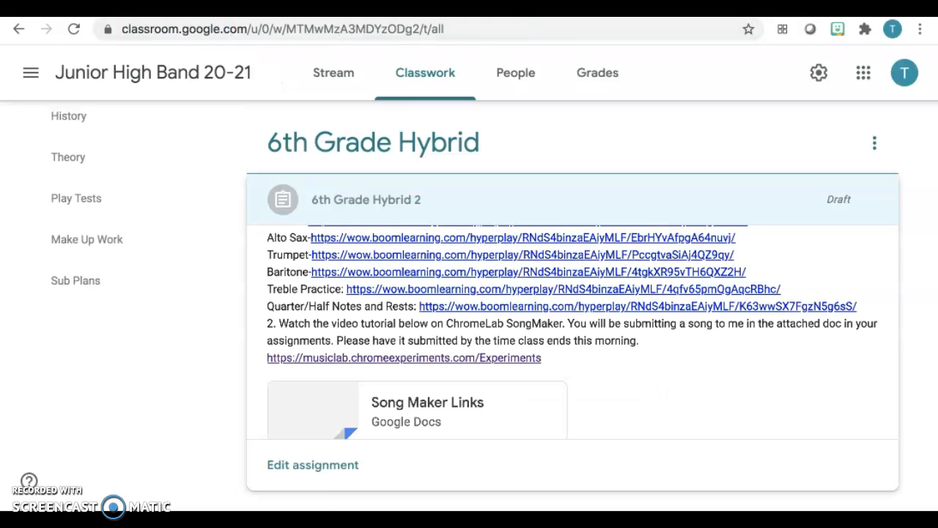
{"action": "left_click", "coordinate": [414, 406]}
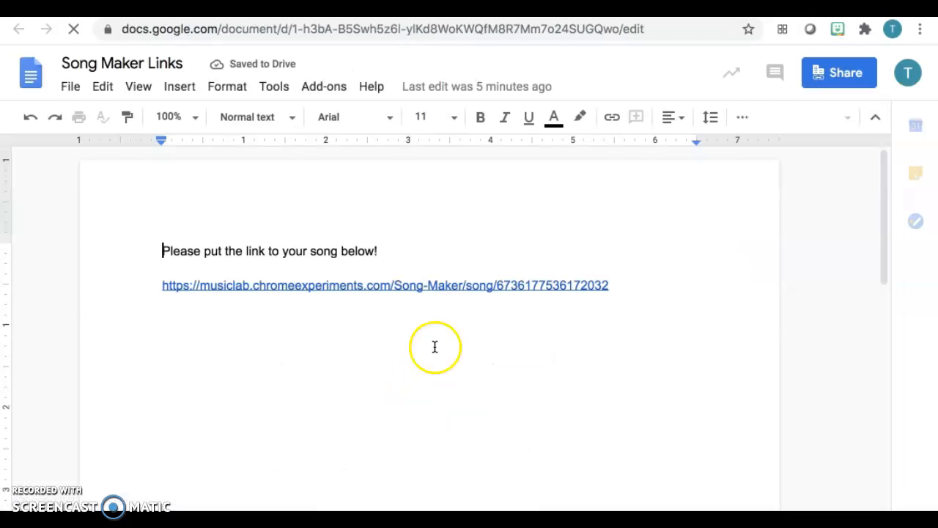
{"action": "left_click", "coordinate": [624, 287]}
{"action": "key", "text": "Return"}
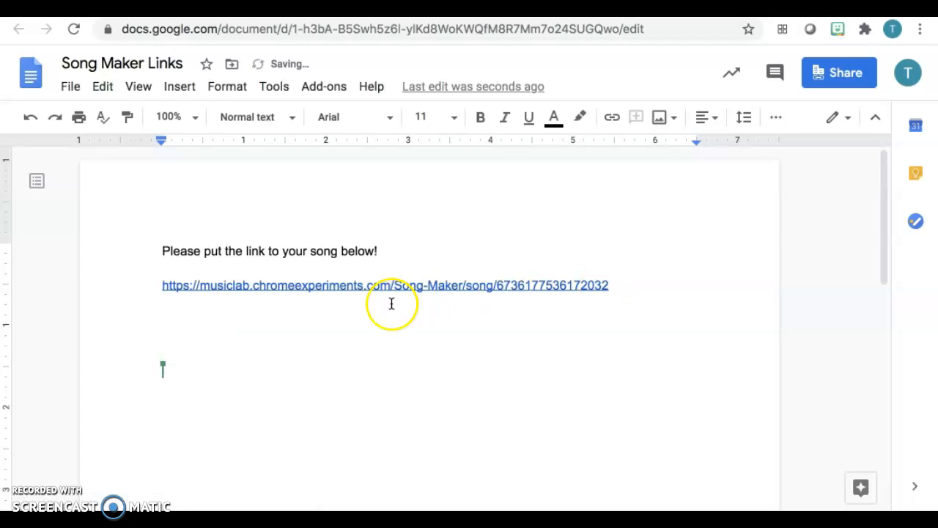
{"action": "key", "text": "ctrl+v"}
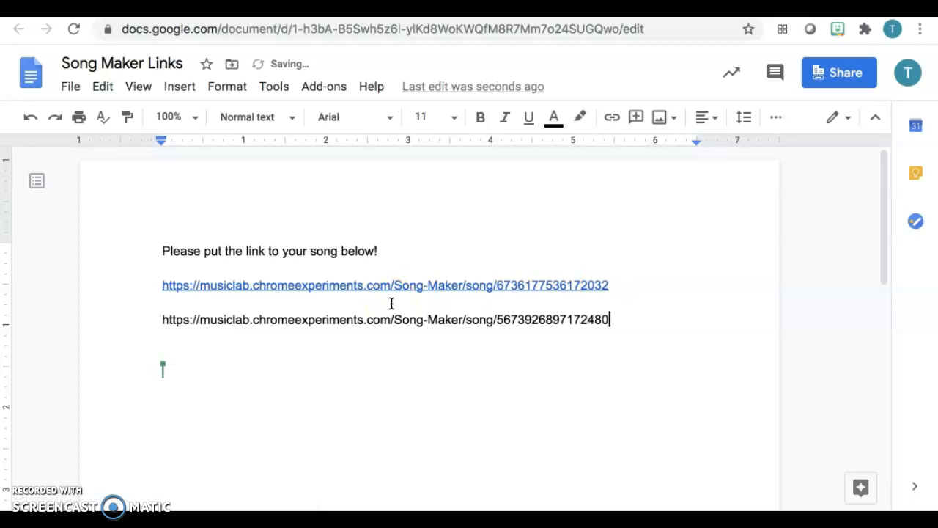
{"action": "key", "text": "Return"}
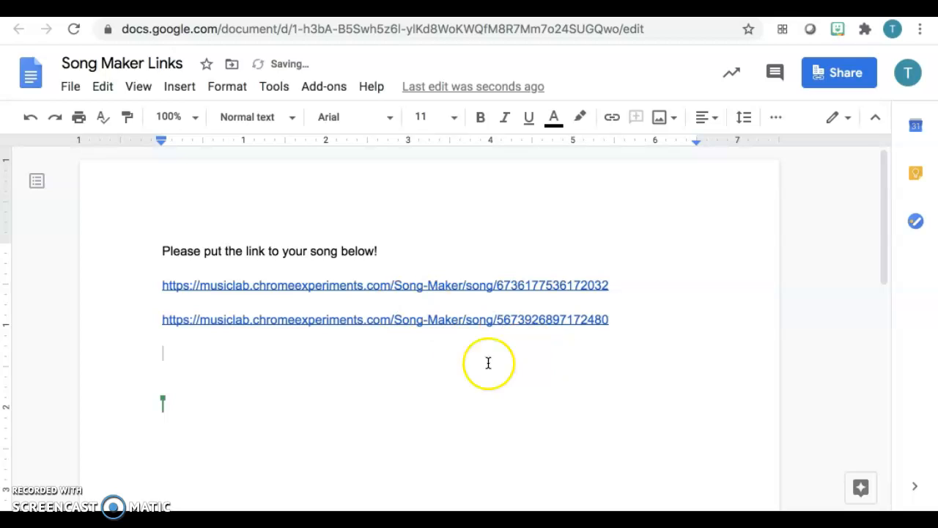